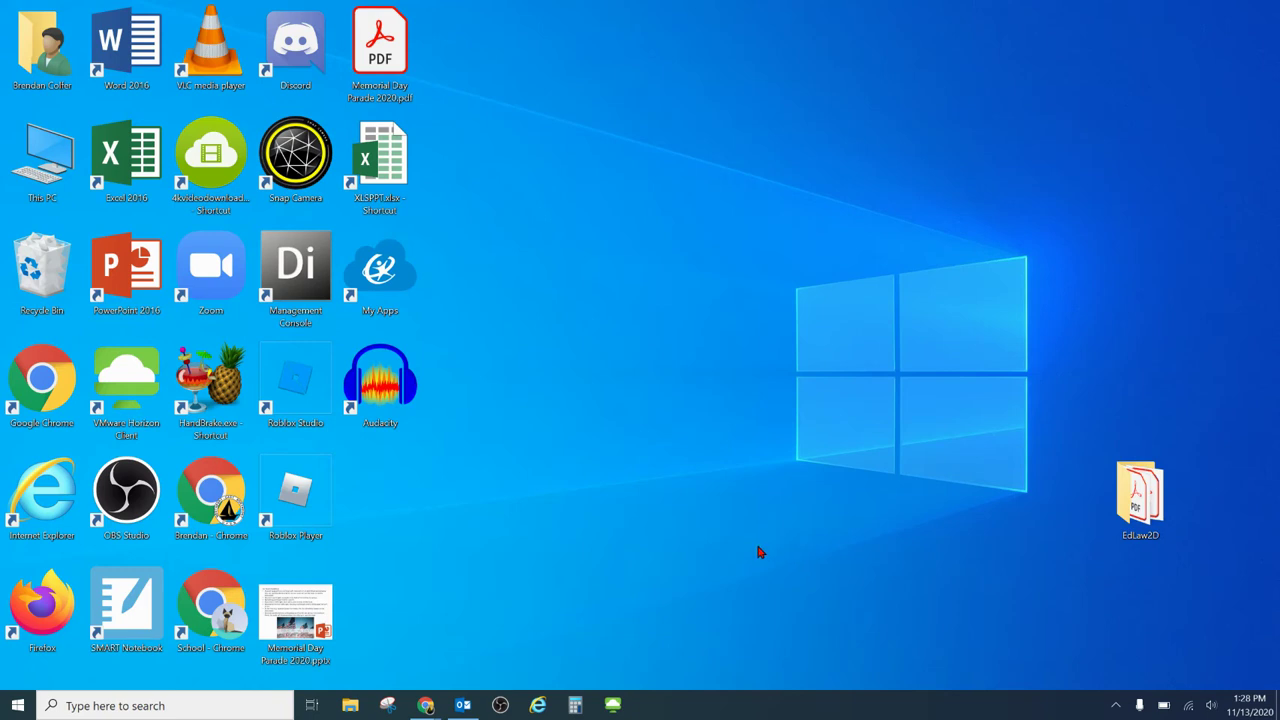
Step: Search the computer for "night" from the taskbar search box
left_click(132, 707)
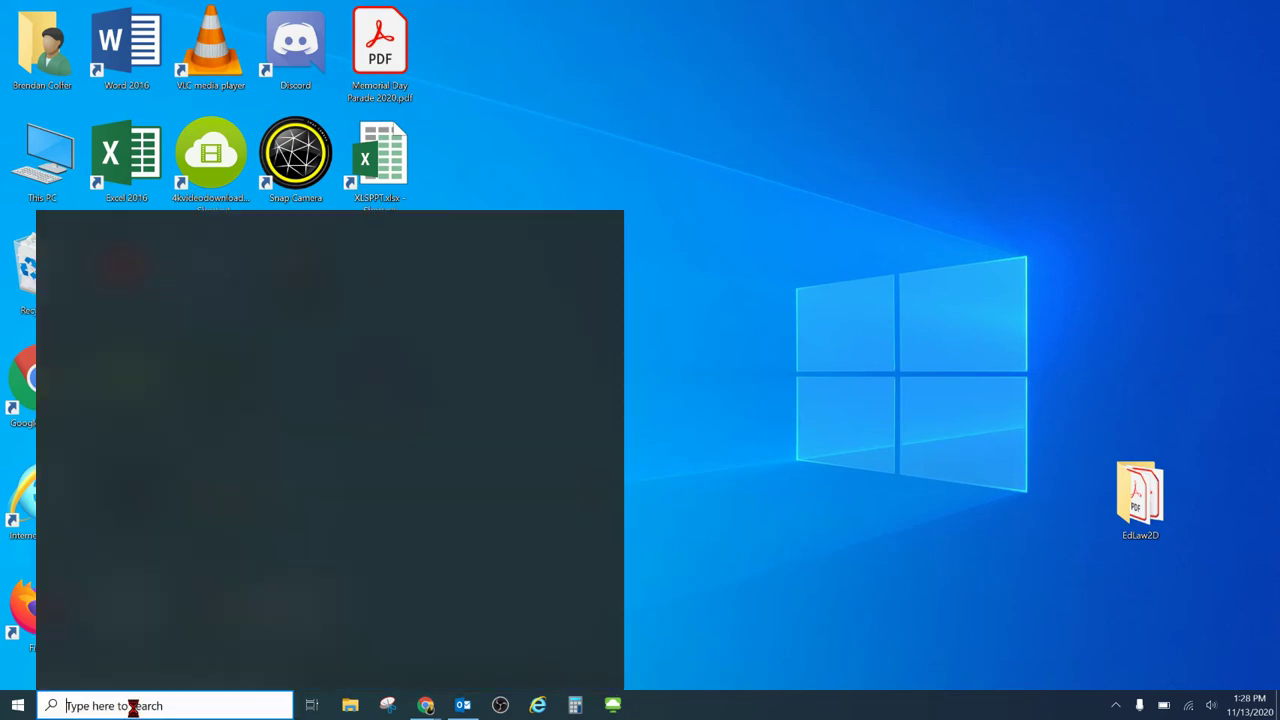
type("night")
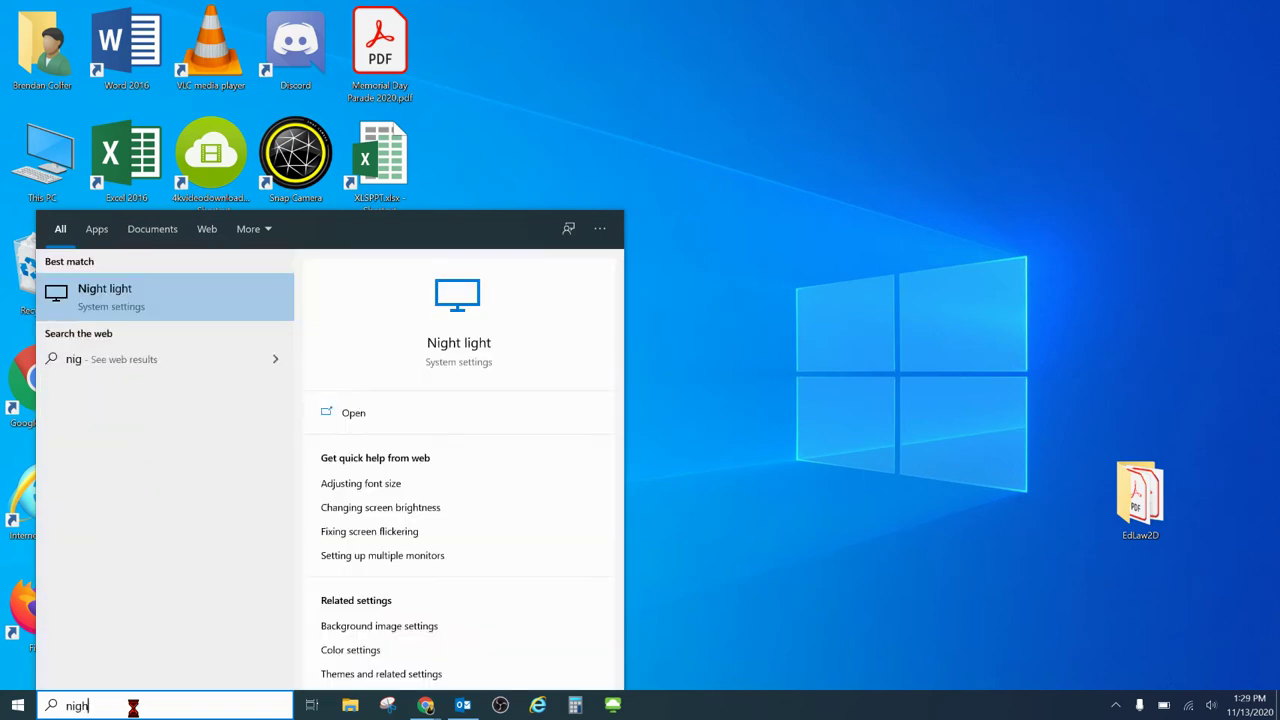
Step: Open Night light settings and drag the Strength slider to 63
left_click(131, 295)
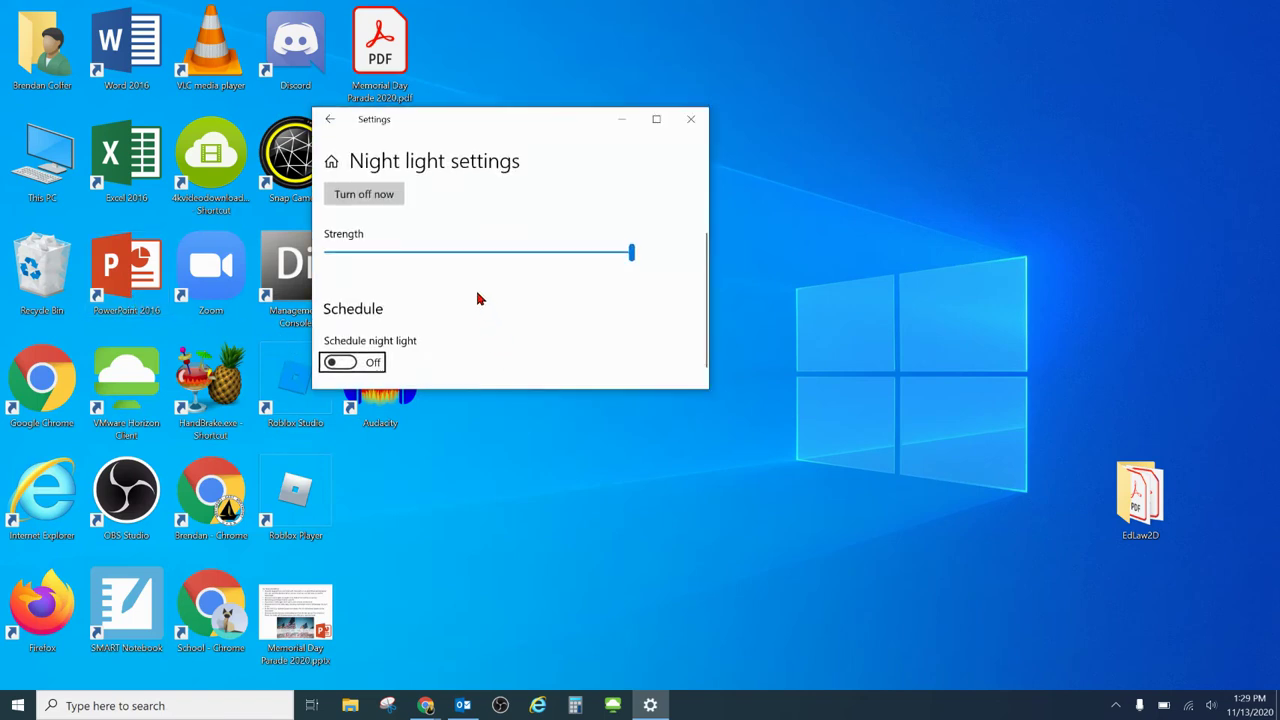
mouse_move(497, 258)
left_mouse_down()
mouse_move(406, 259)
mouse_move(518, 261)
left_mouse_up()
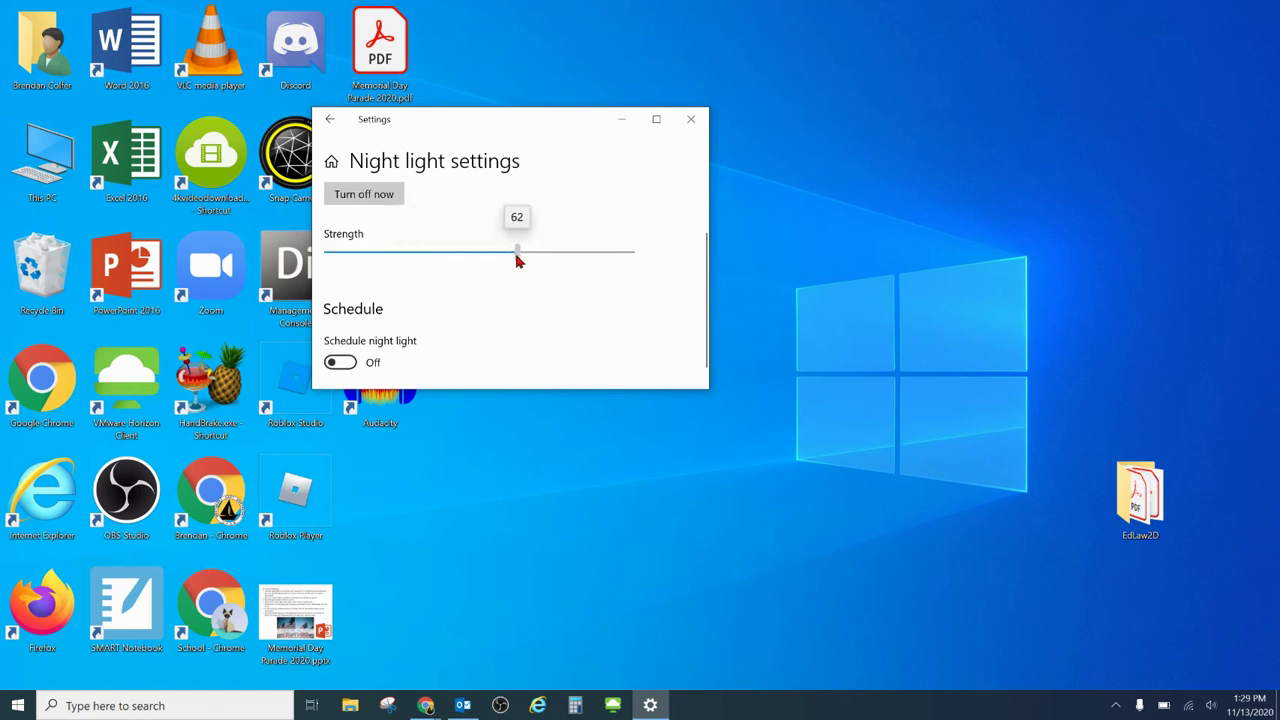
left_click_drag(518, 261, 519, 261)
left_click_drag(520, 255, 521, 255)
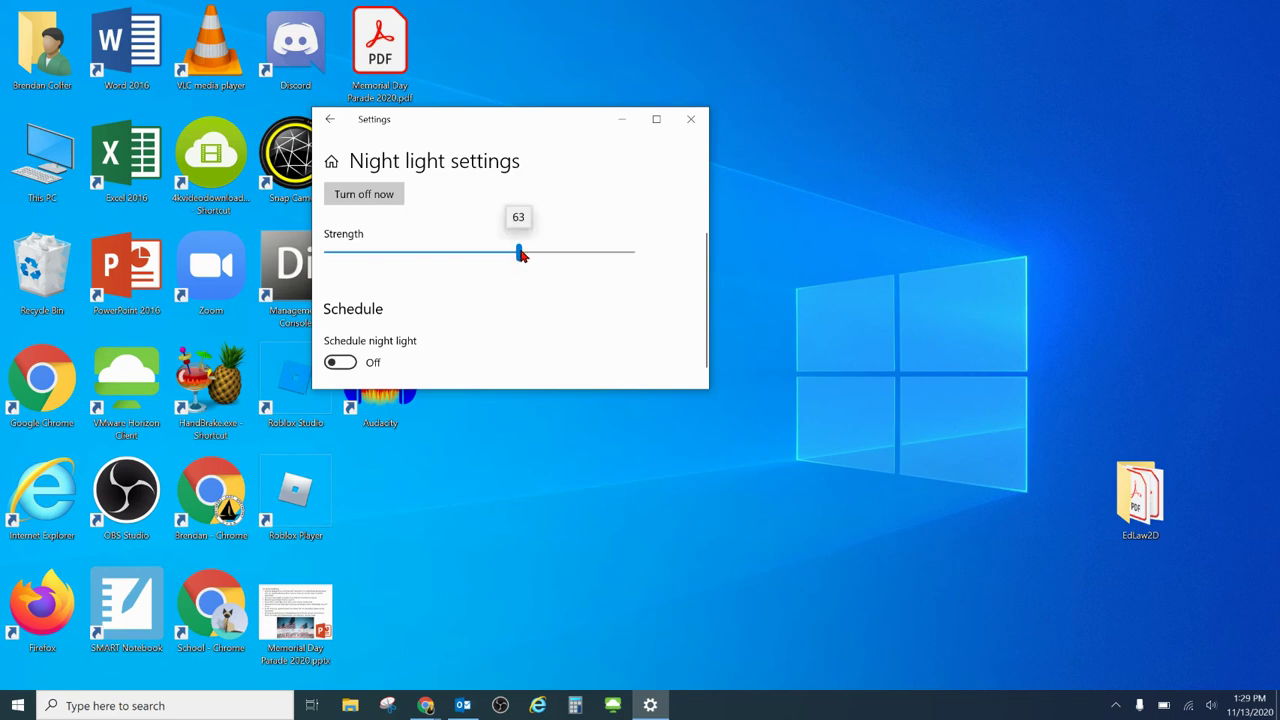